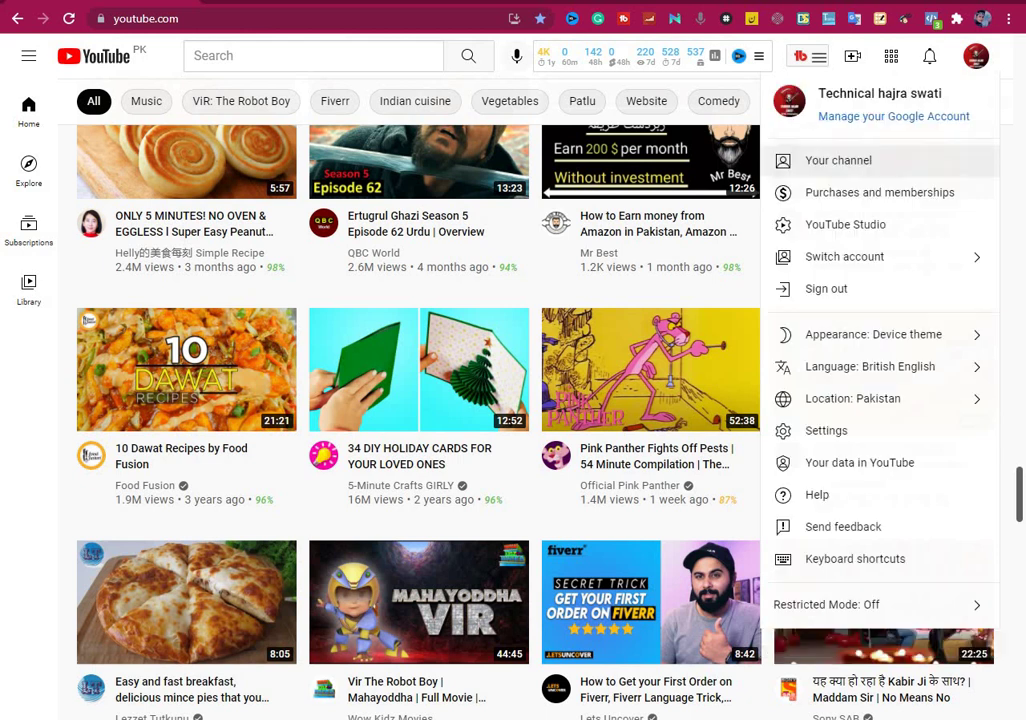
- Open the uploaded video "How to make you tube channel tags" from your own channel page and pause its playback
left_click(836, 160)
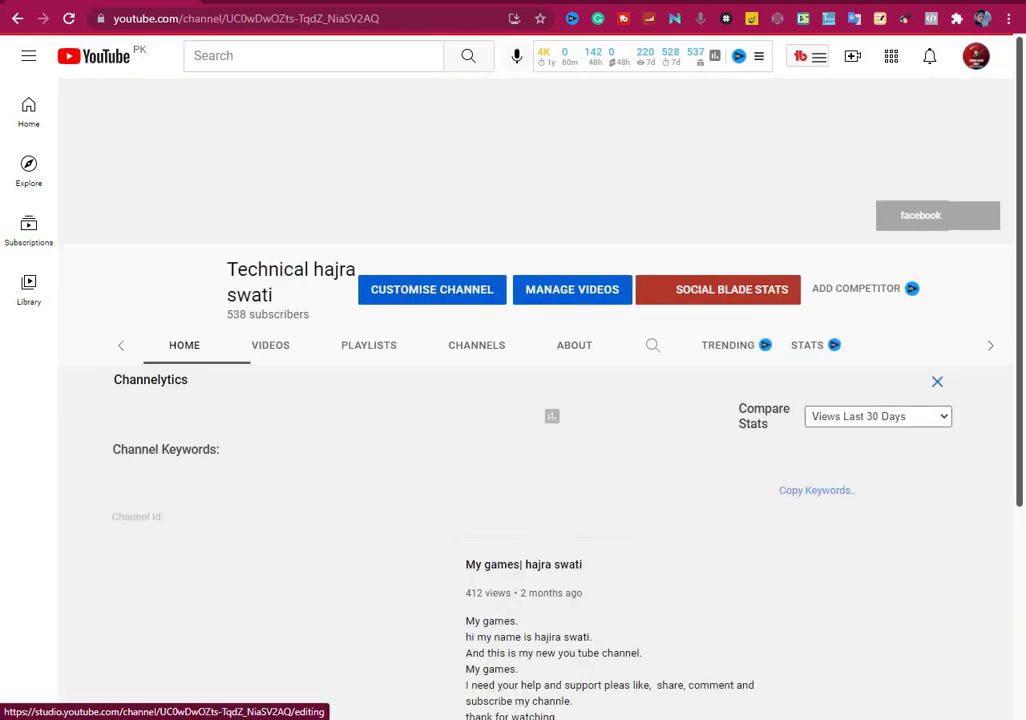
scroll(445, 345, "down", 3)
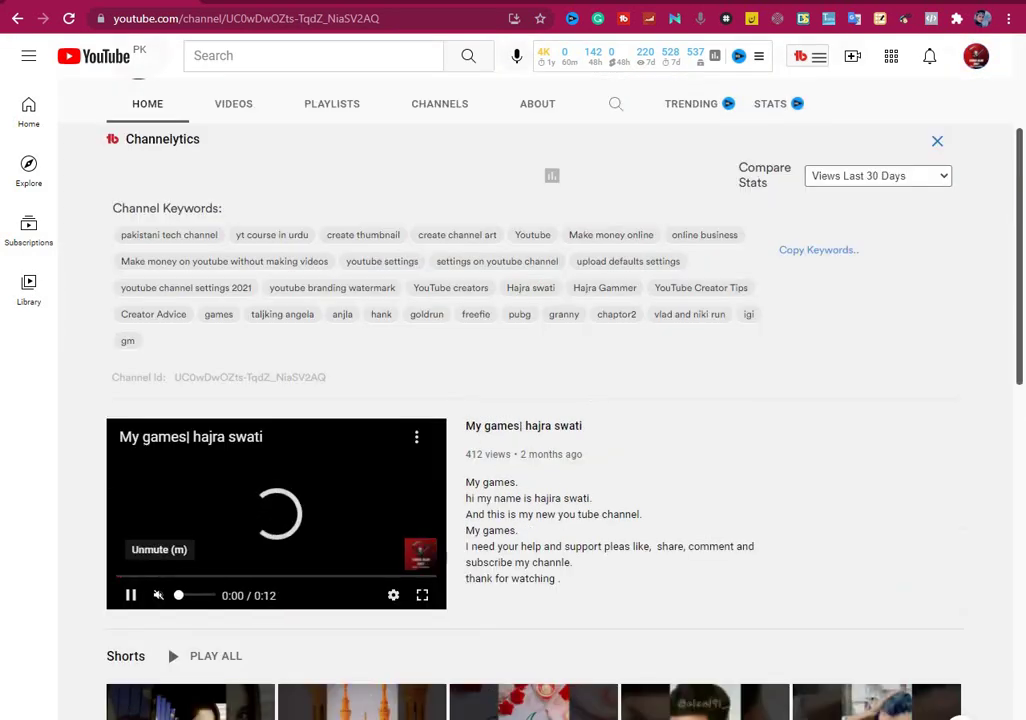
scroll(297, 620, "down", 6)
scroll(296, 650, "down", 3)
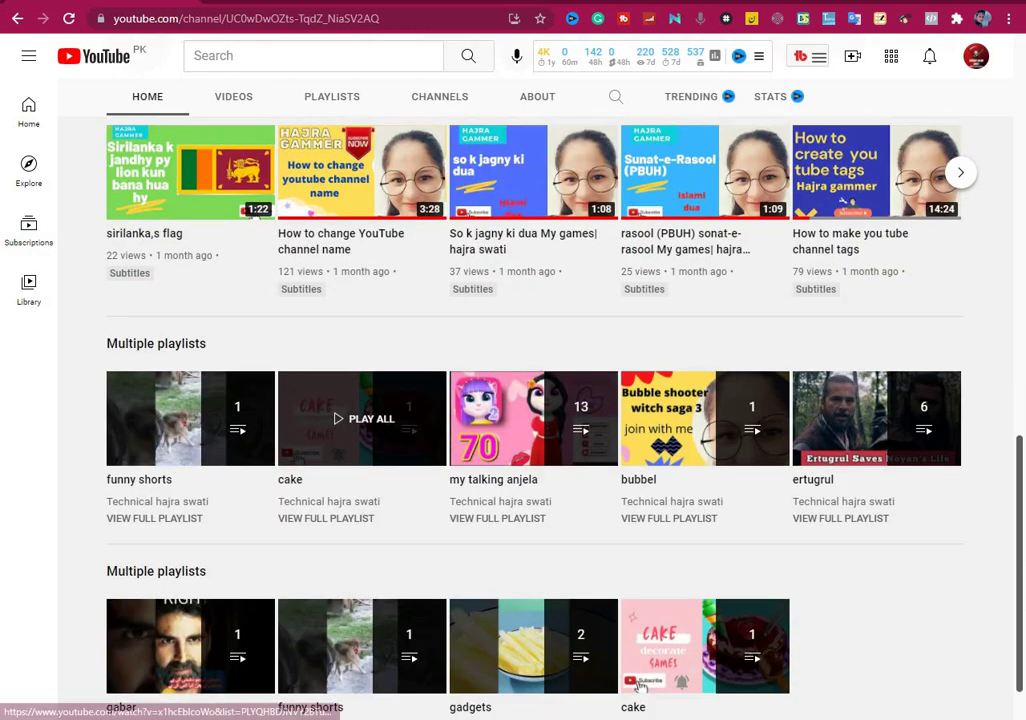
scroll(296, 712, "up", 4)
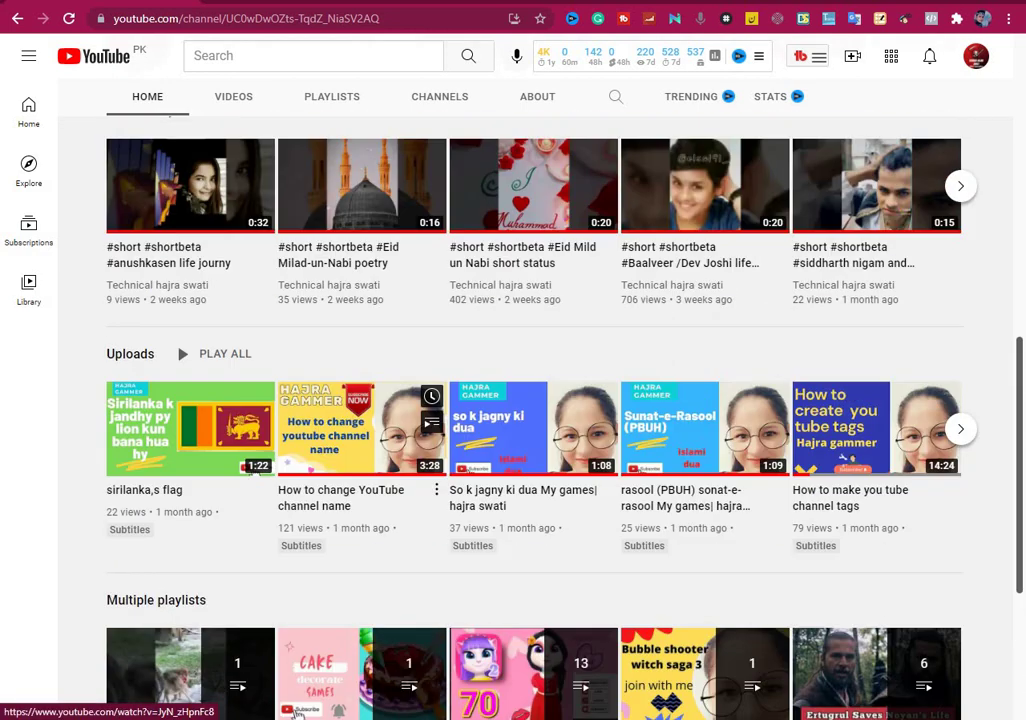
left_click(900, 430)
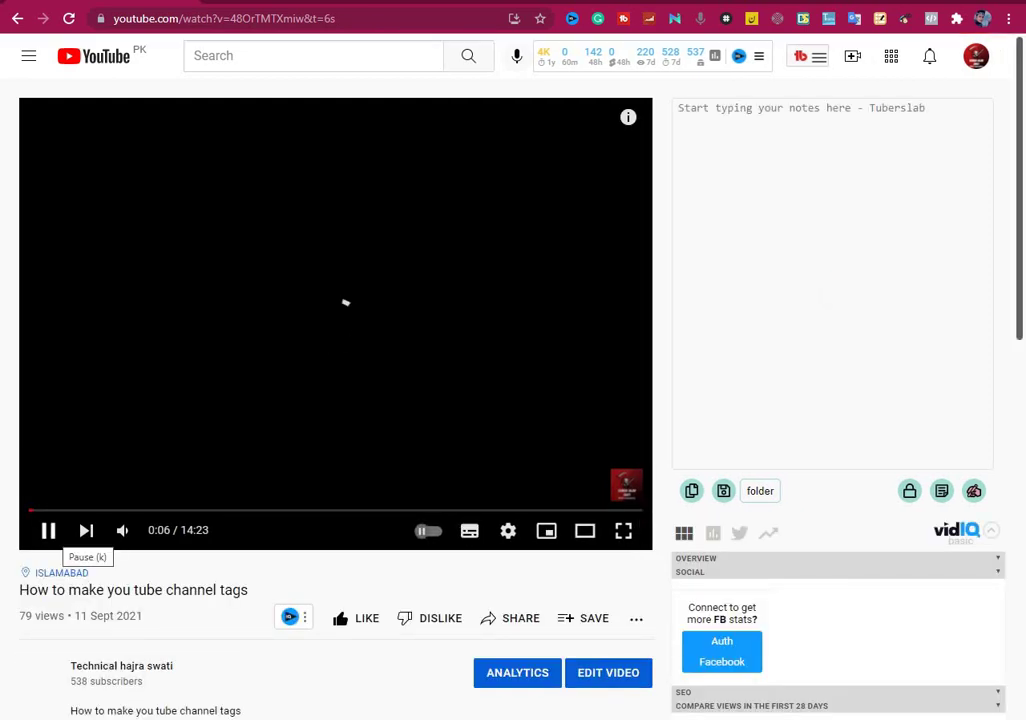
left_click(50, 535)
- Start a public comment under the video with the misspelled word "guod"
scroll(265, 558, "down", 3)
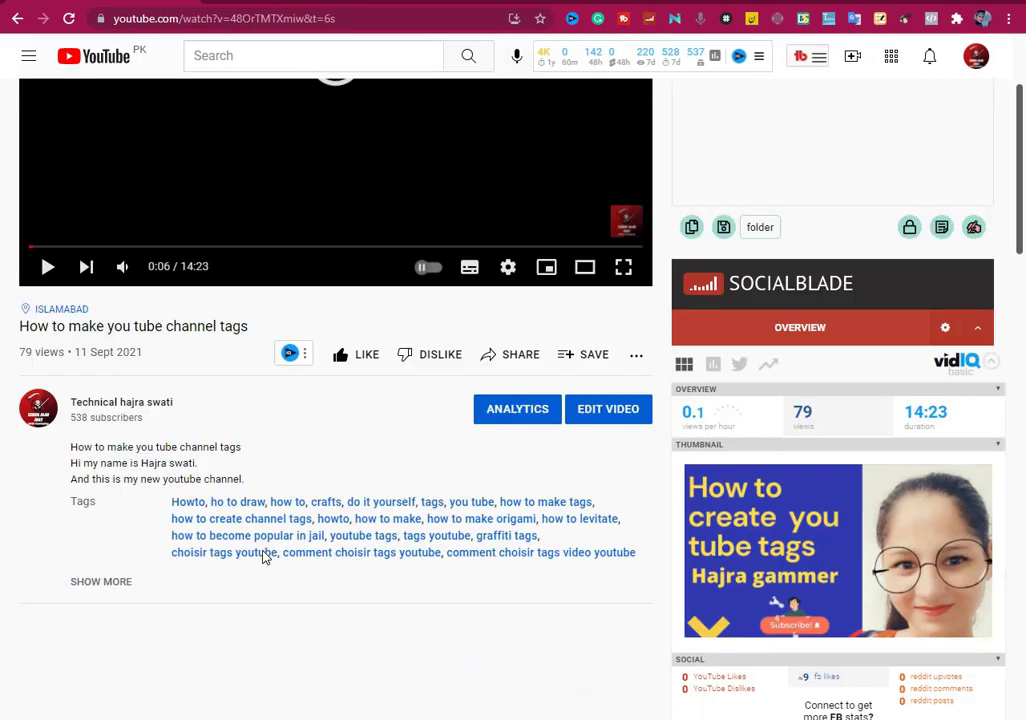
scroll(270, 530, "down", 2)
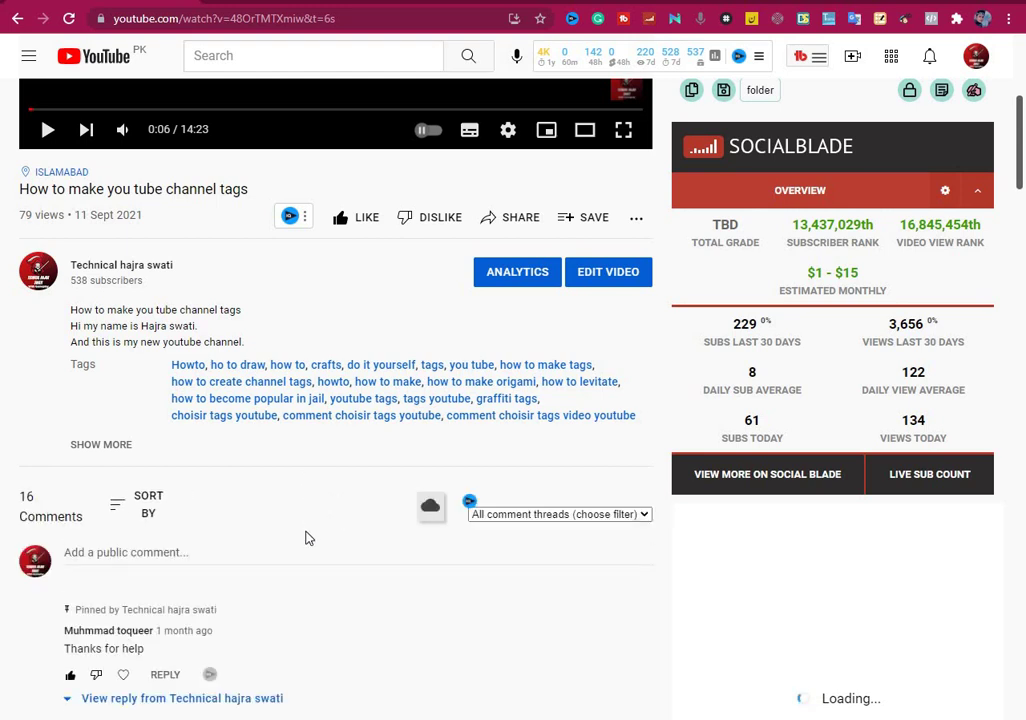
scroll(308, 538, "down", 6)
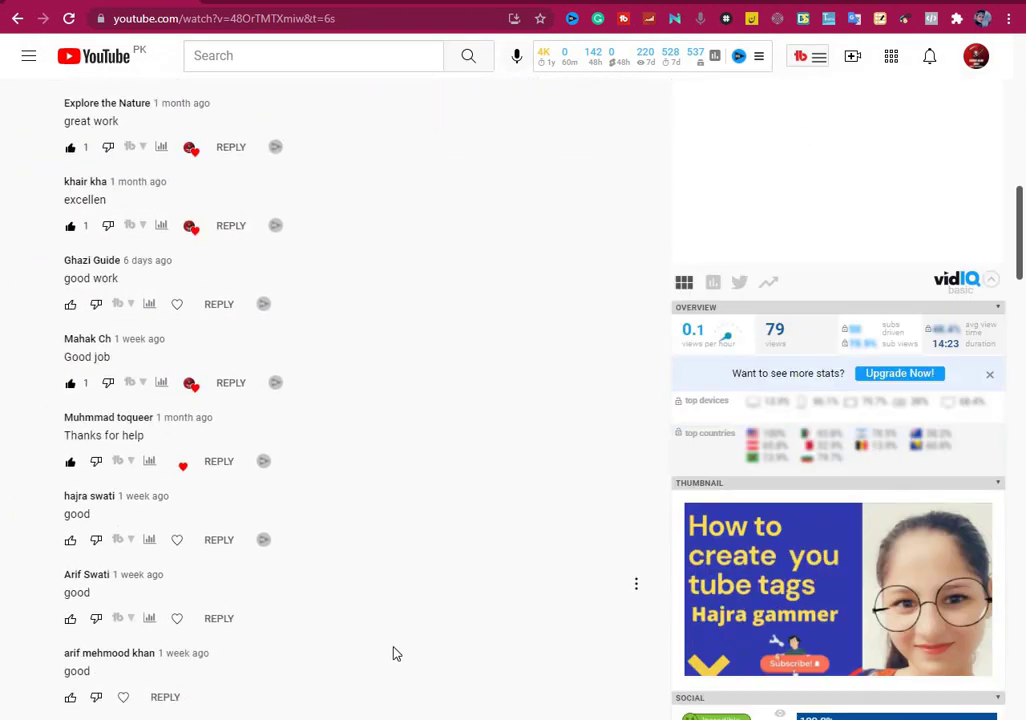
scroll(395, 653, "up", 10)
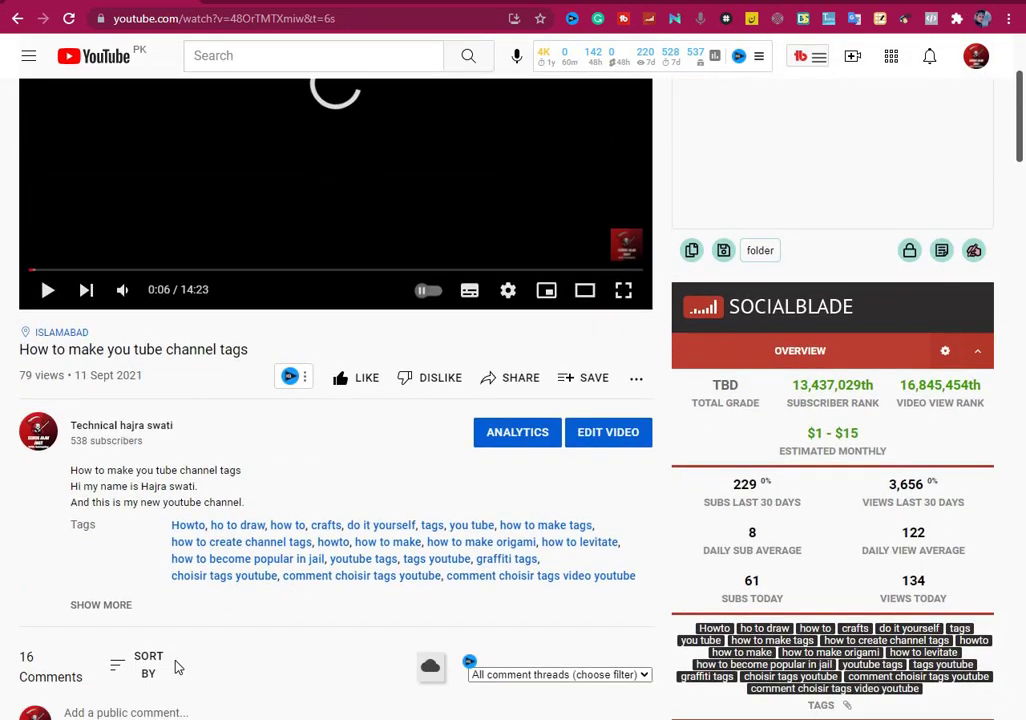
scroll(190, 655, "down", 1)
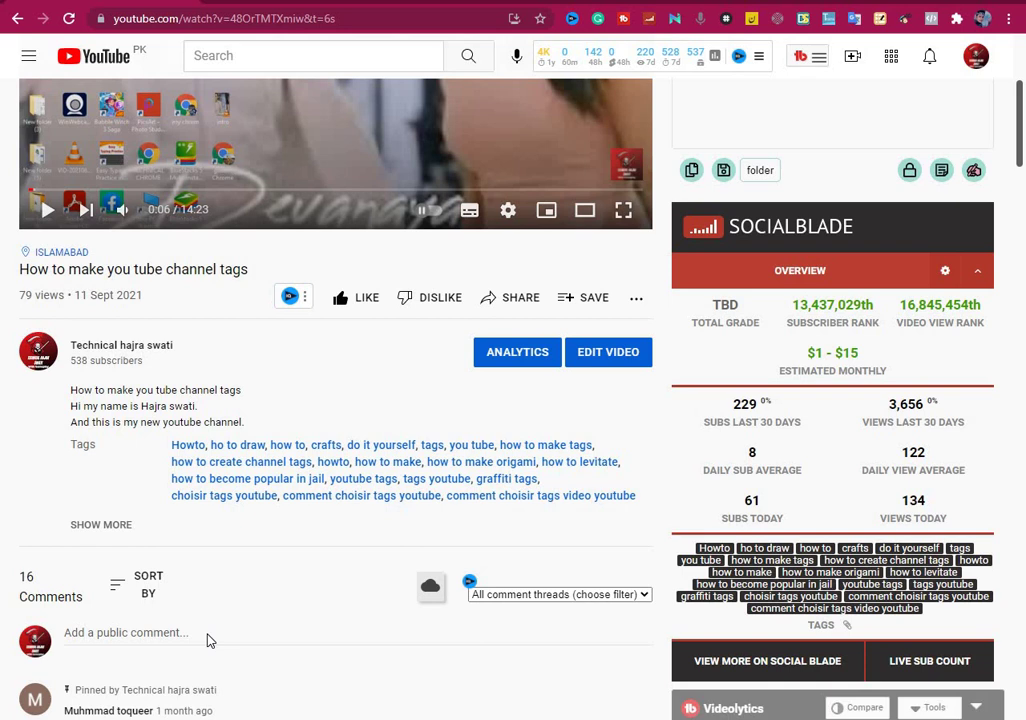
left_click(213, 634)
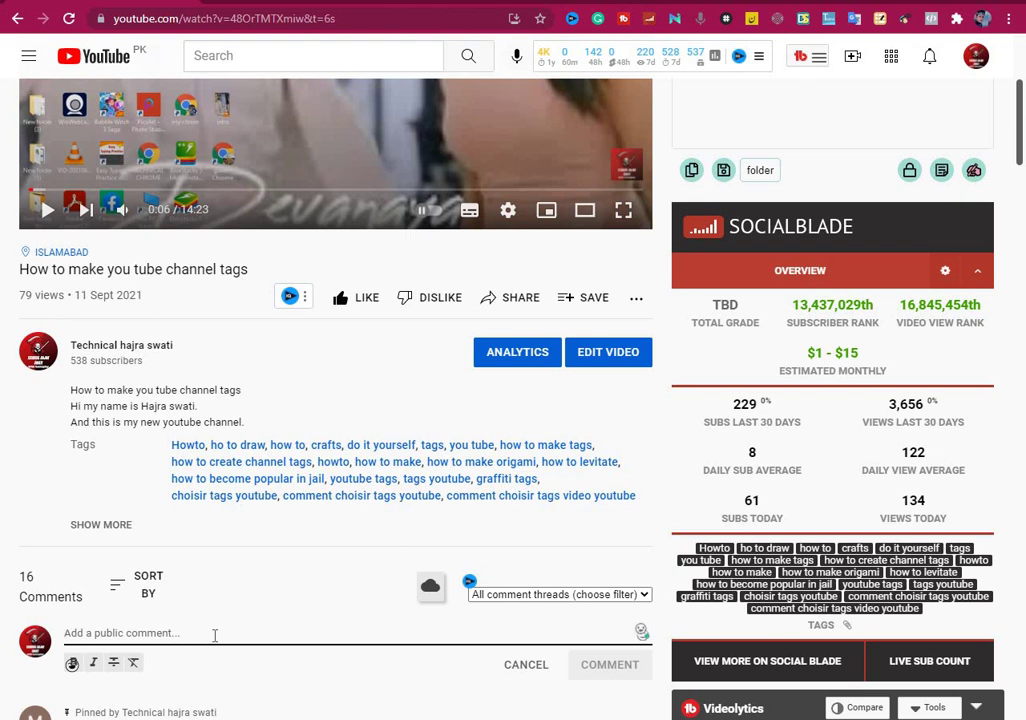
type("good")
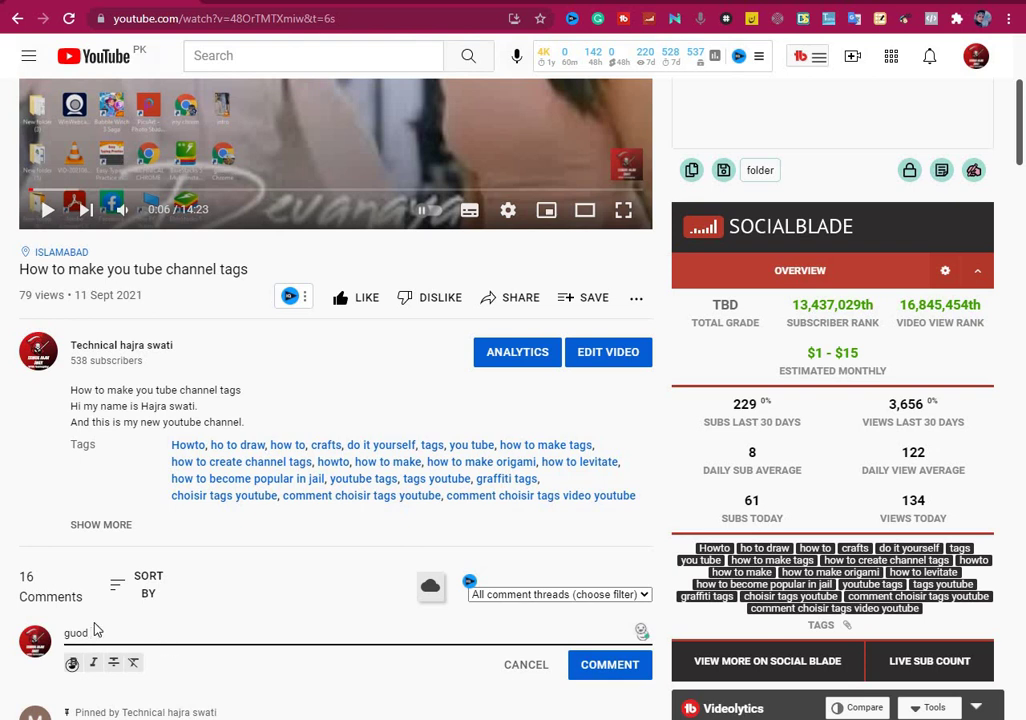
- Replace the draft comment's text with the misspelled word "nioce" on a single line
key("BackSpace")
key("BackSpace")
key("BackSpace")
key("BackSpace")
key("BackSpace")
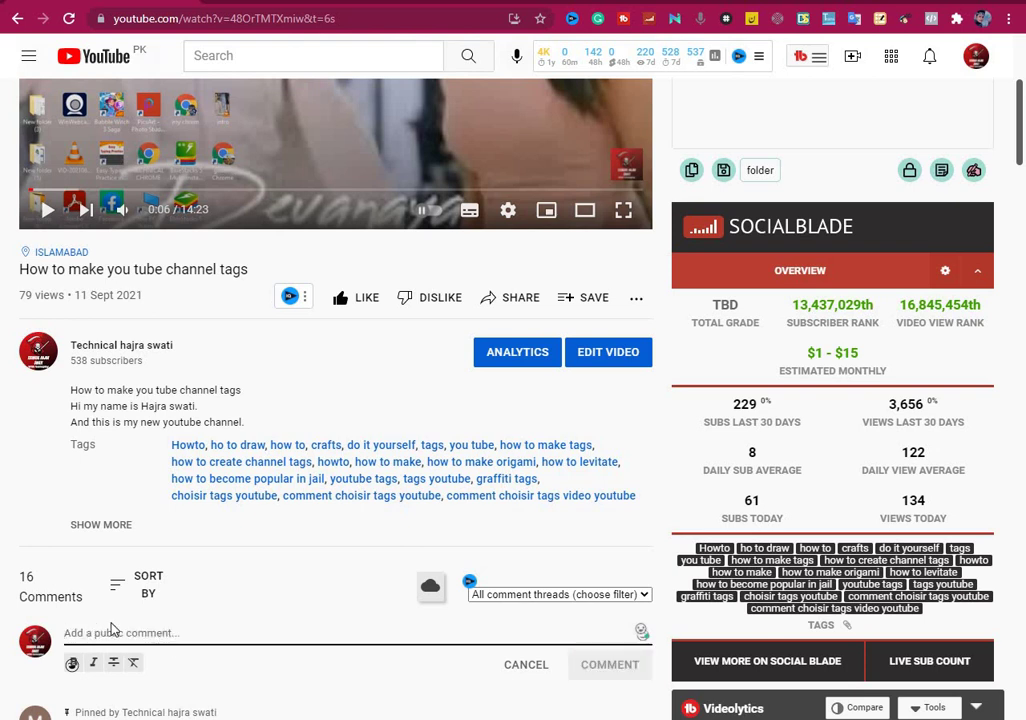
type("nio")
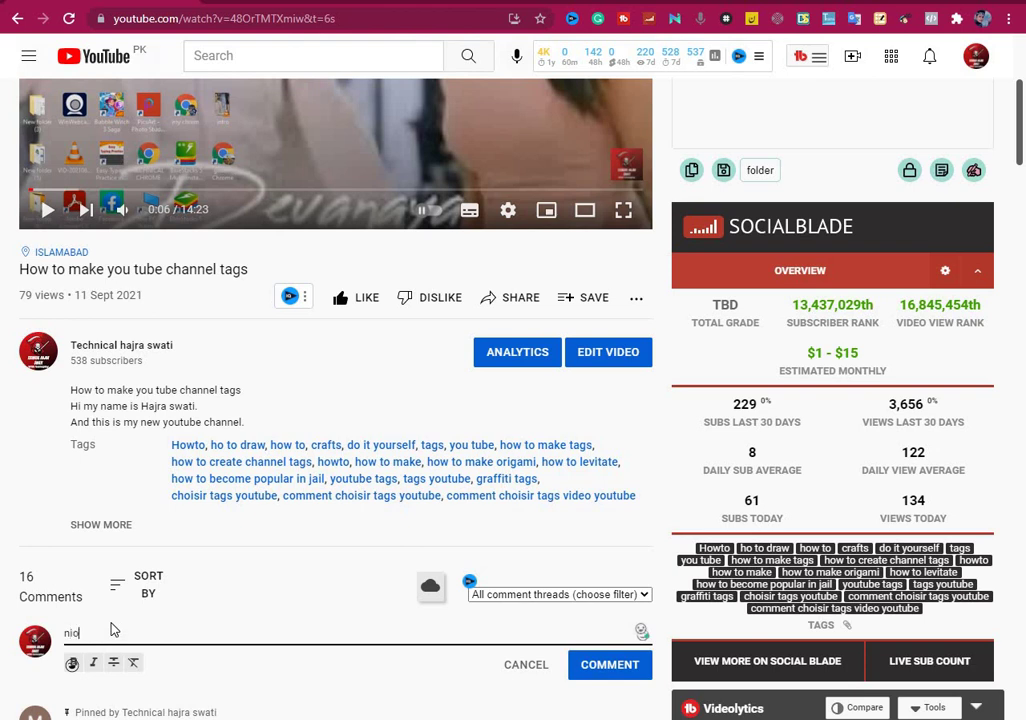
type("cce")
key("Return")
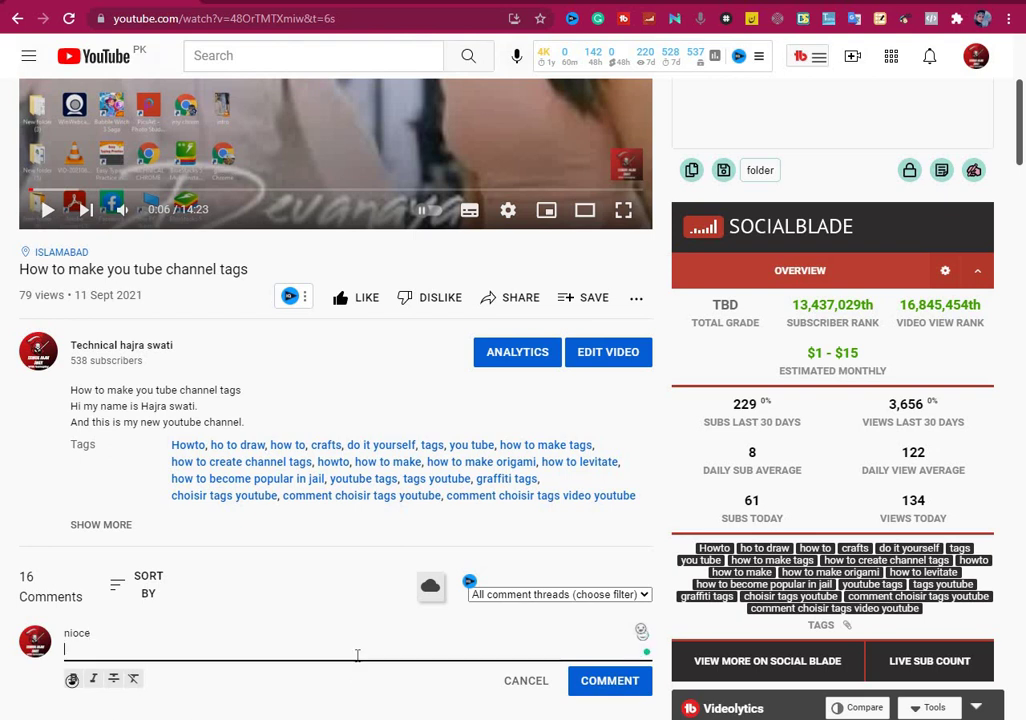
scroll(170, 544, "down", 2)
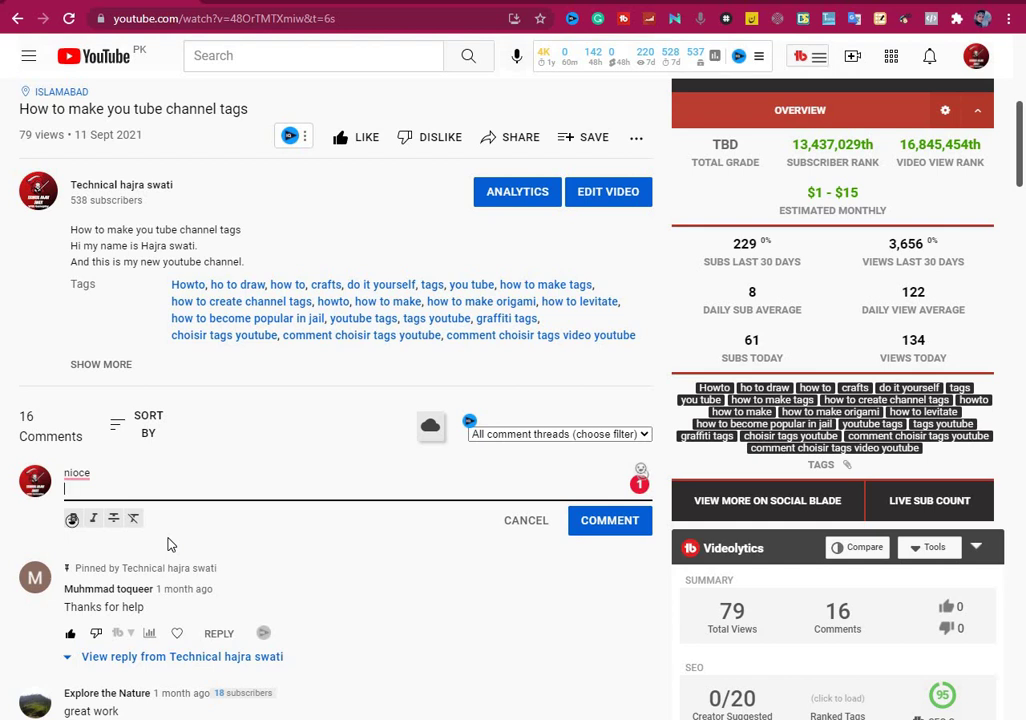
key("BackSpace")
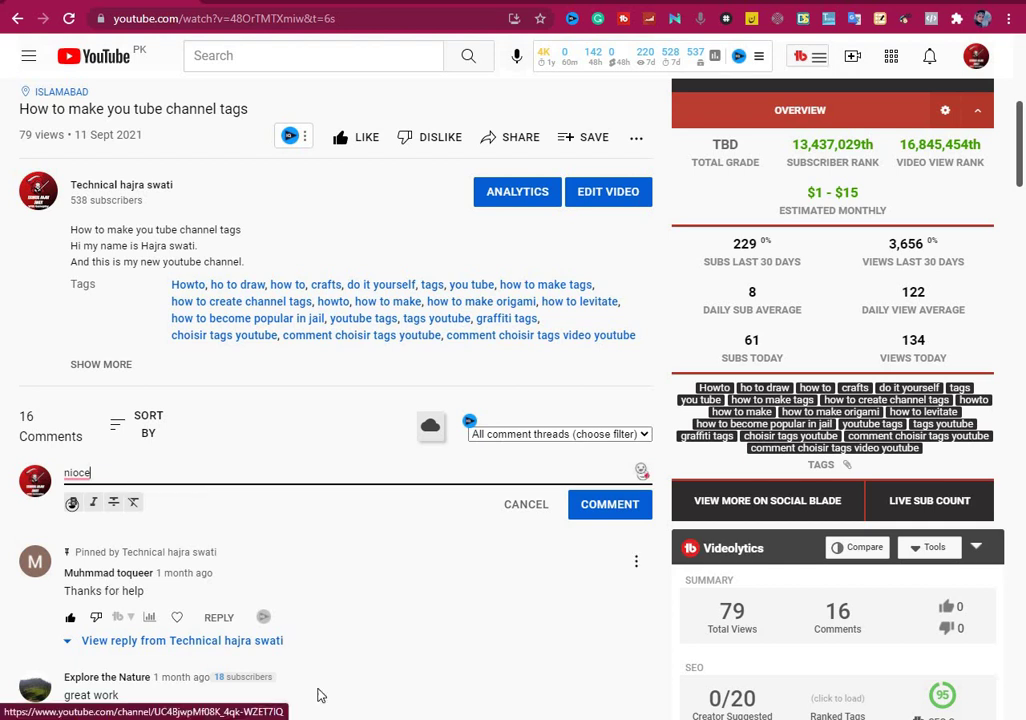
- Open the Grammarly sign-up page from the comment box's spelling indicator and choose to sign up with Google
left_click(642, 471)
left_click(552, 436)
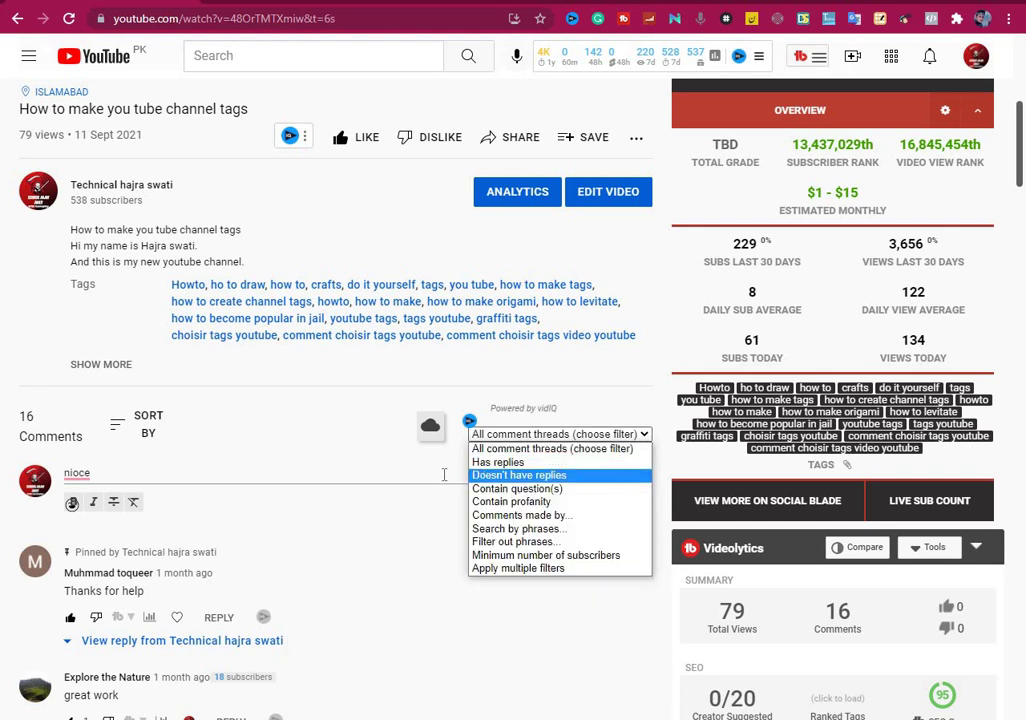
left_click(656, 483)
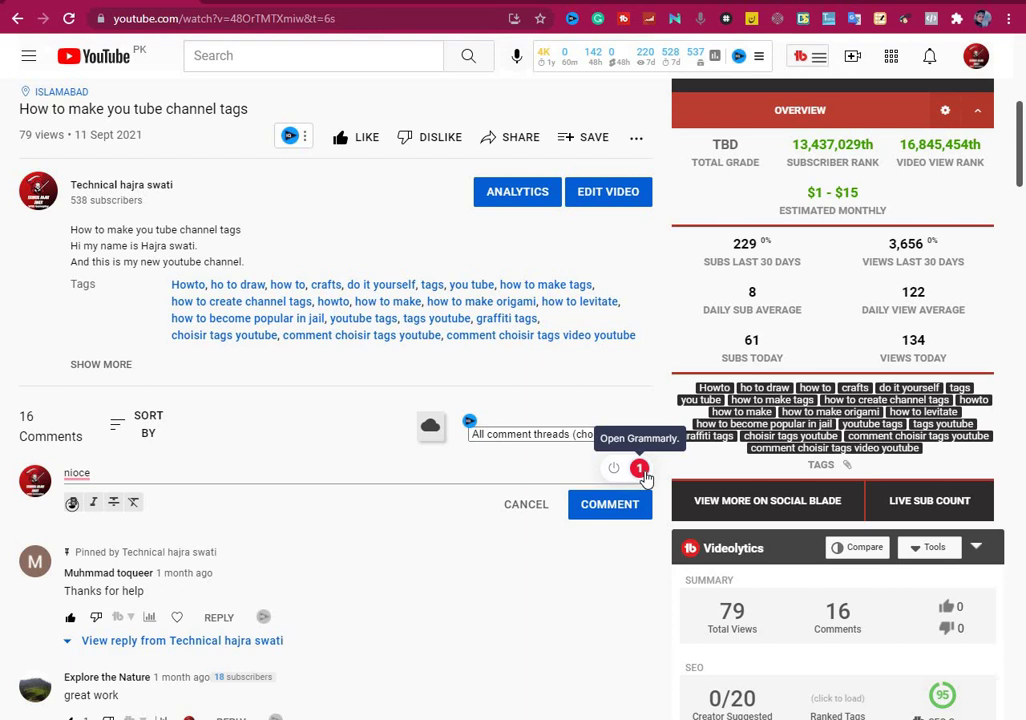
left_click(640, 470)
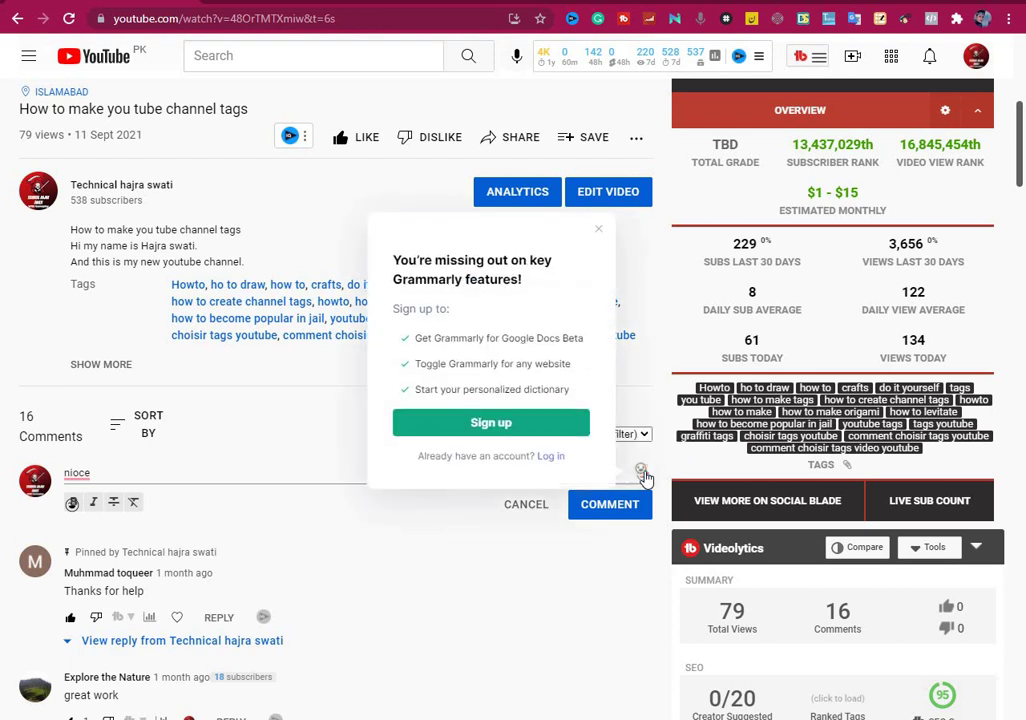
left_click(531, 424)
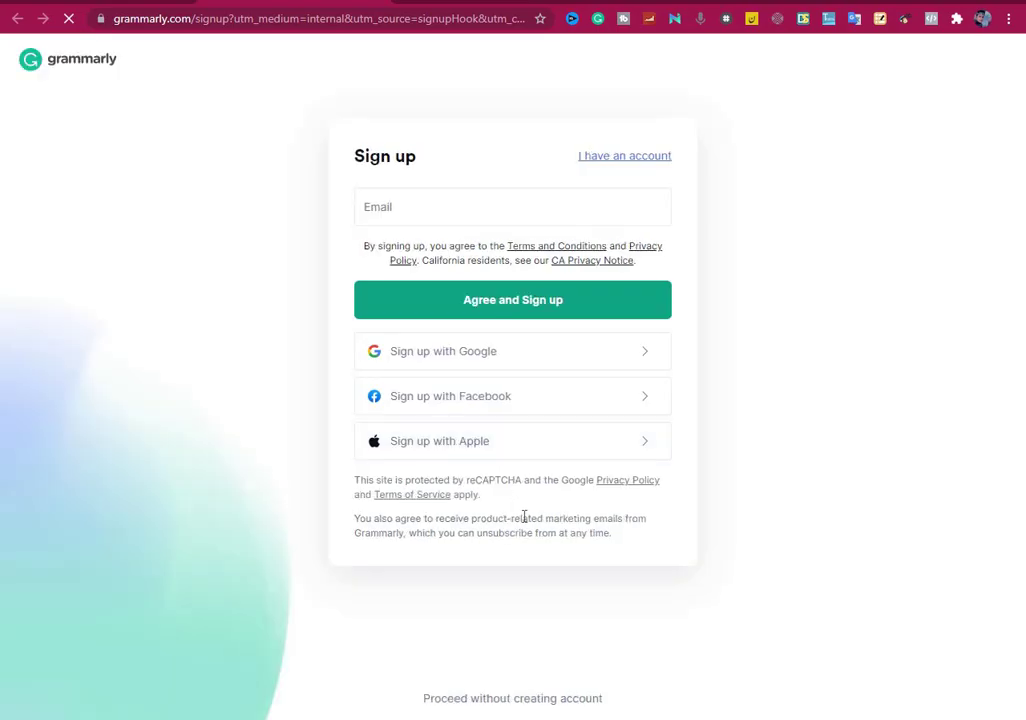
left_click(545, 358)
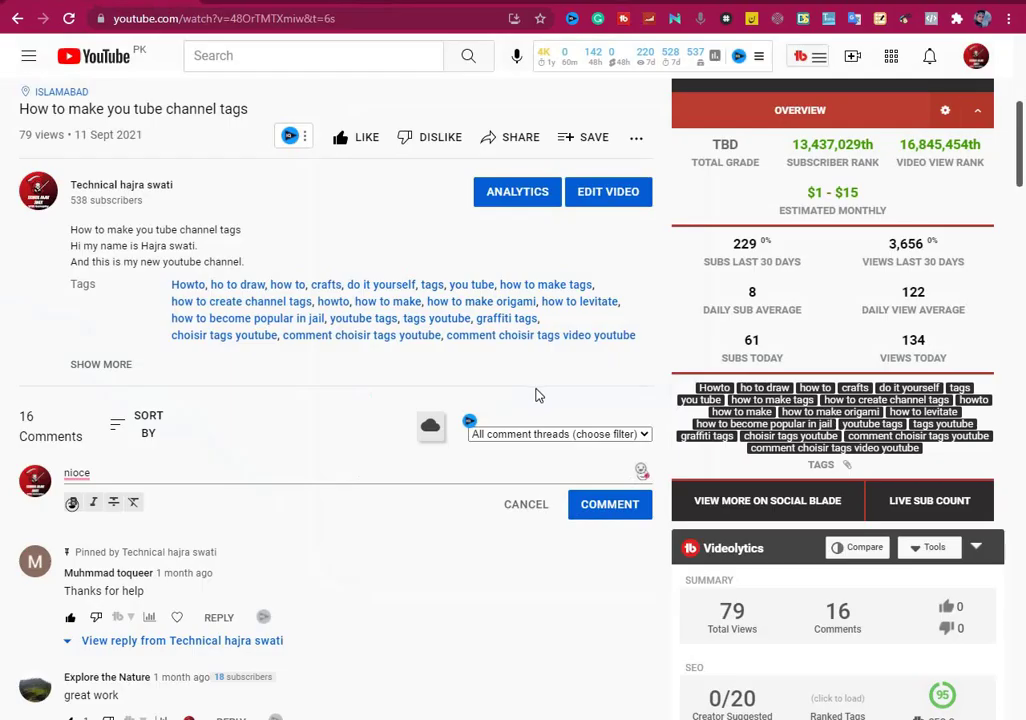
left_click(641, 470)
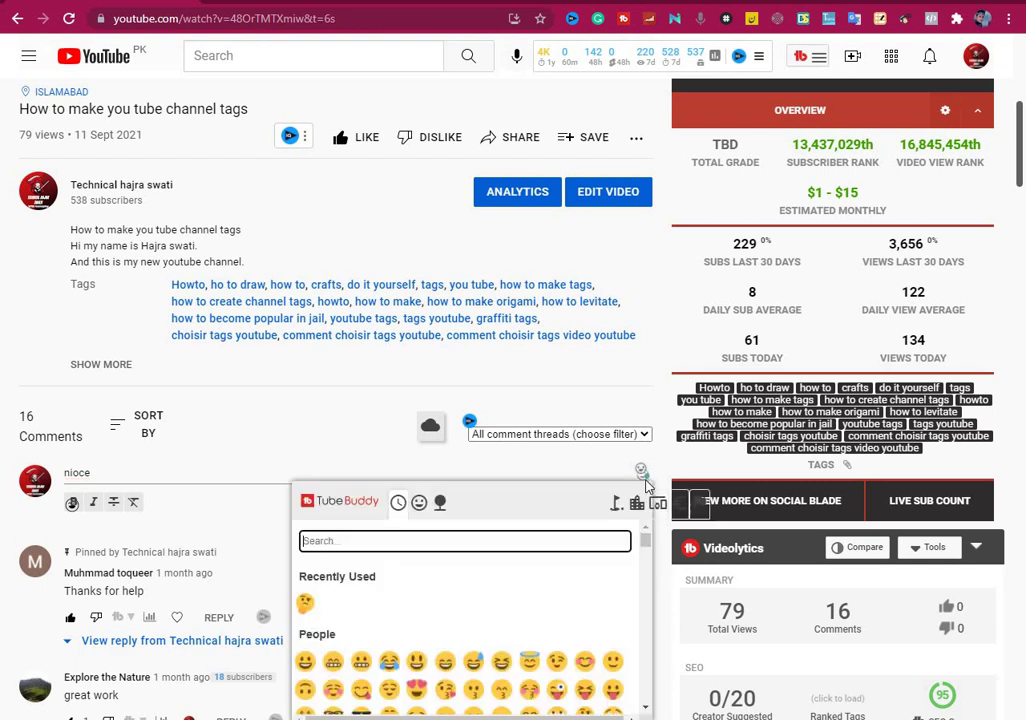
left_click(600, 434)
left_click(431, 466)
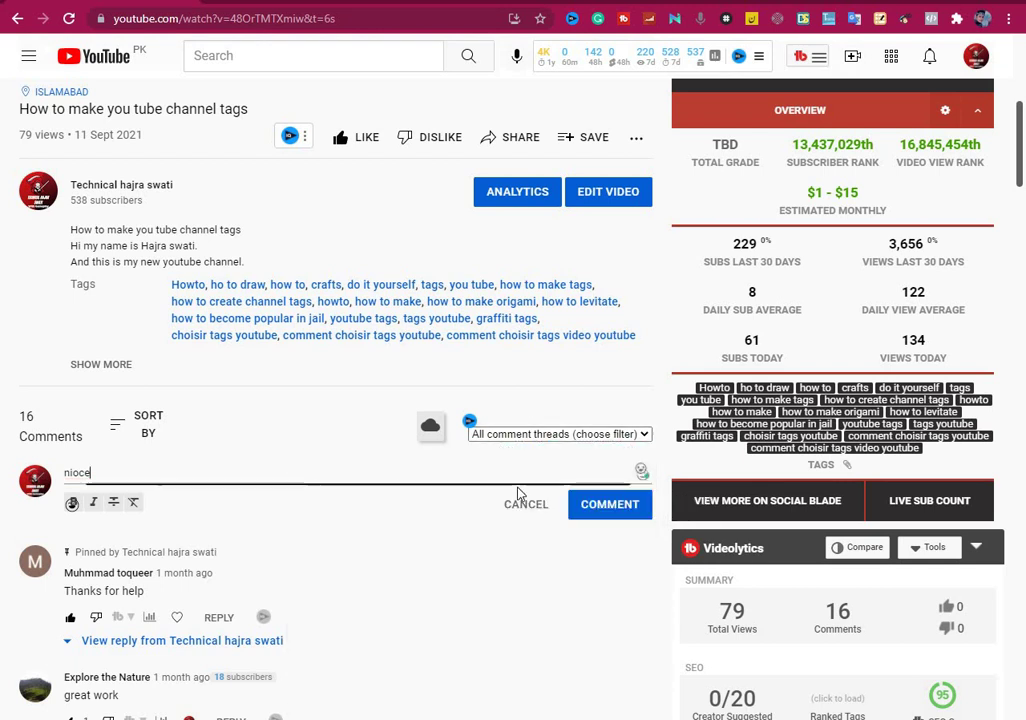
left_click(642, 471)
left_click(643, 473)
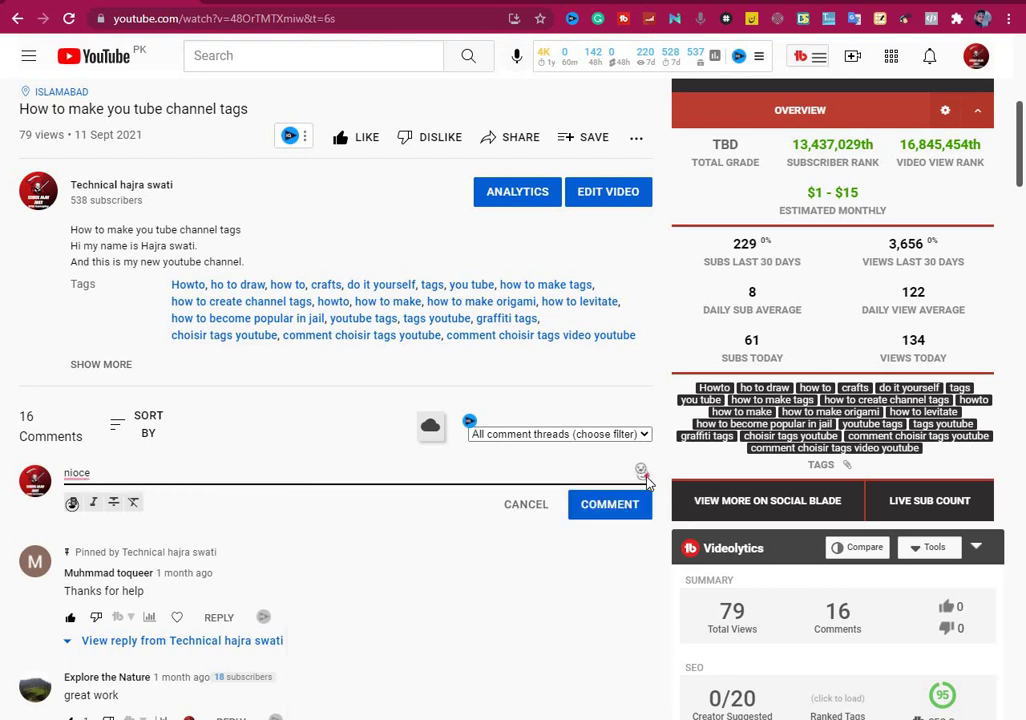
left_click(642, 472)
left_click(643, 474)
left_click(643, 478)
left_click(642, 477)
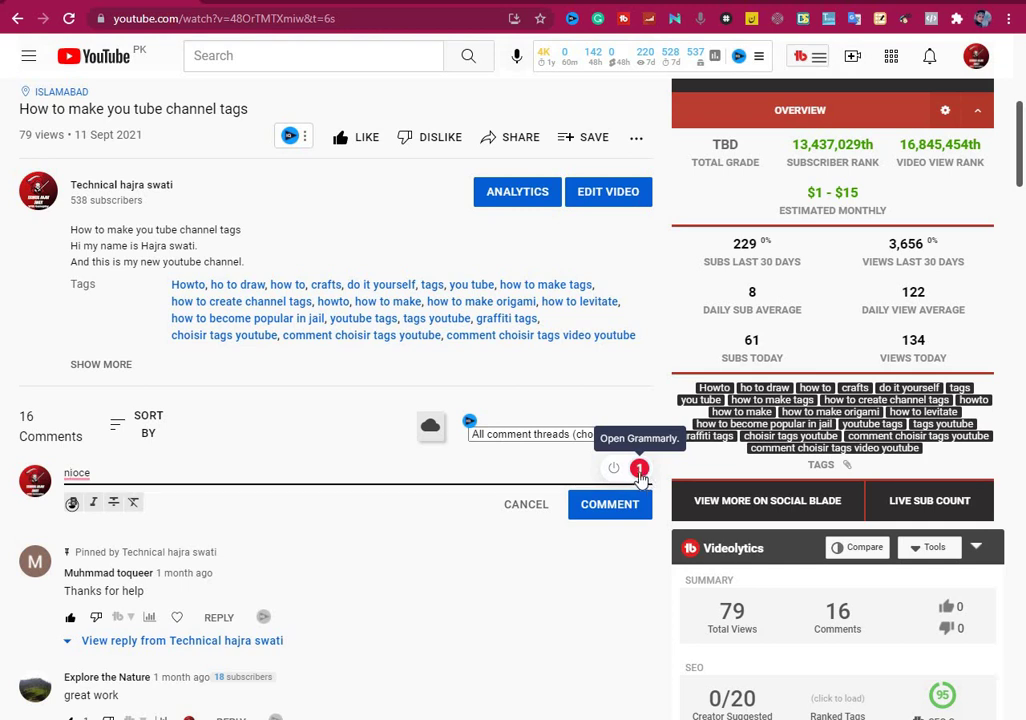
- Correct "nioce" to "nice" in the draft comment using Grammarly's spelling suggestion, and close the Grammarly suggestions
left_click(639, 470)
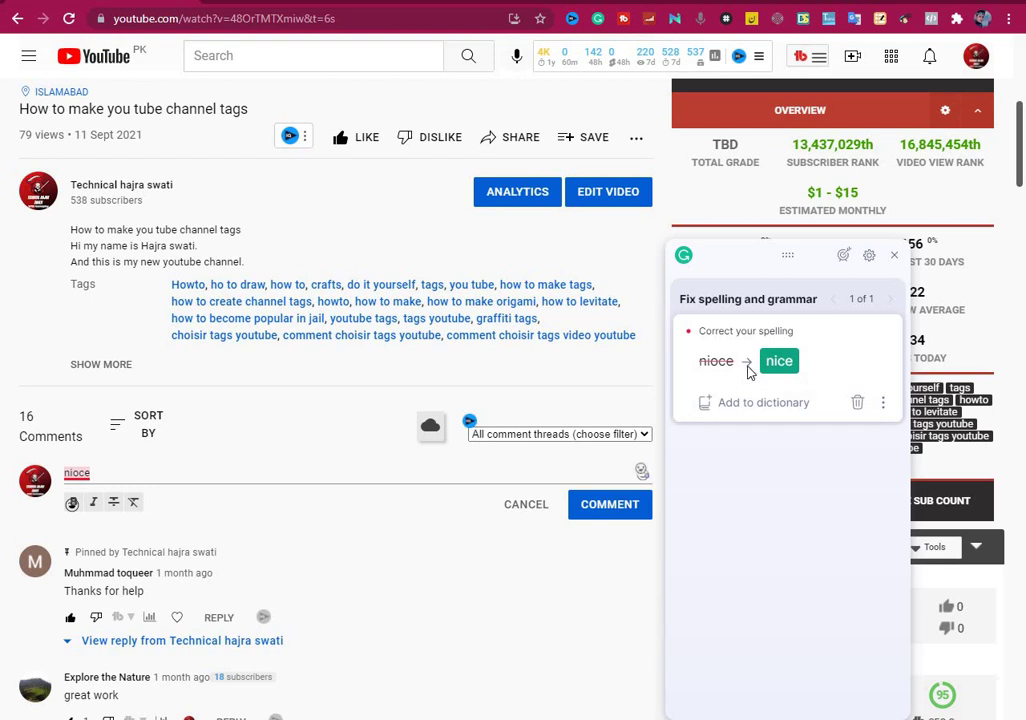
left_click(778, 362)
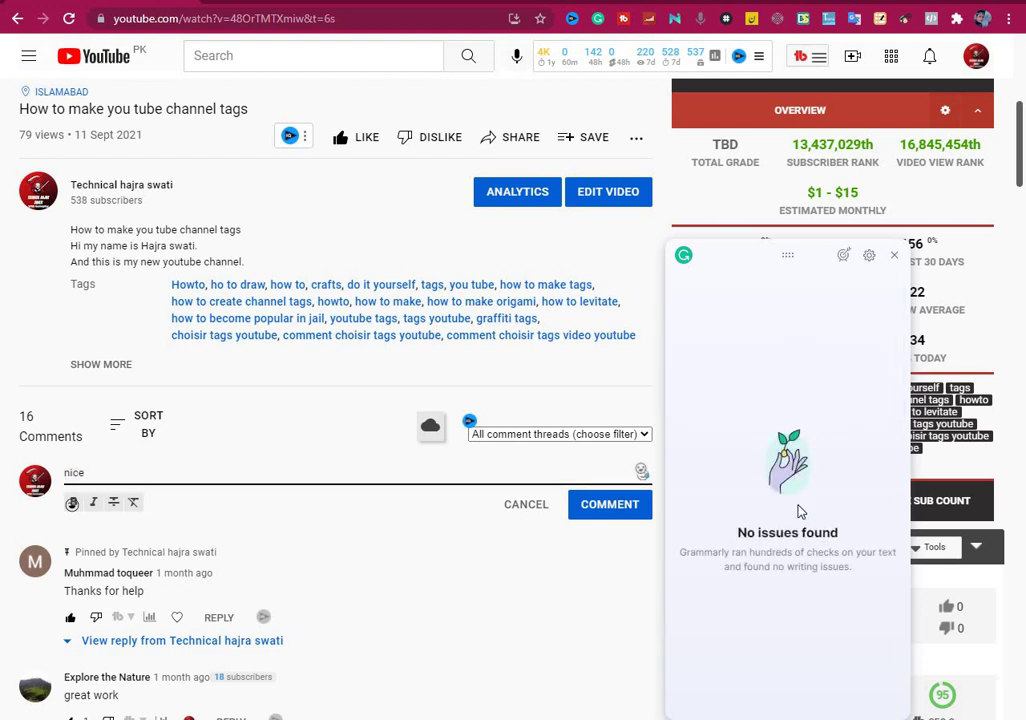
left_click(894, 255)
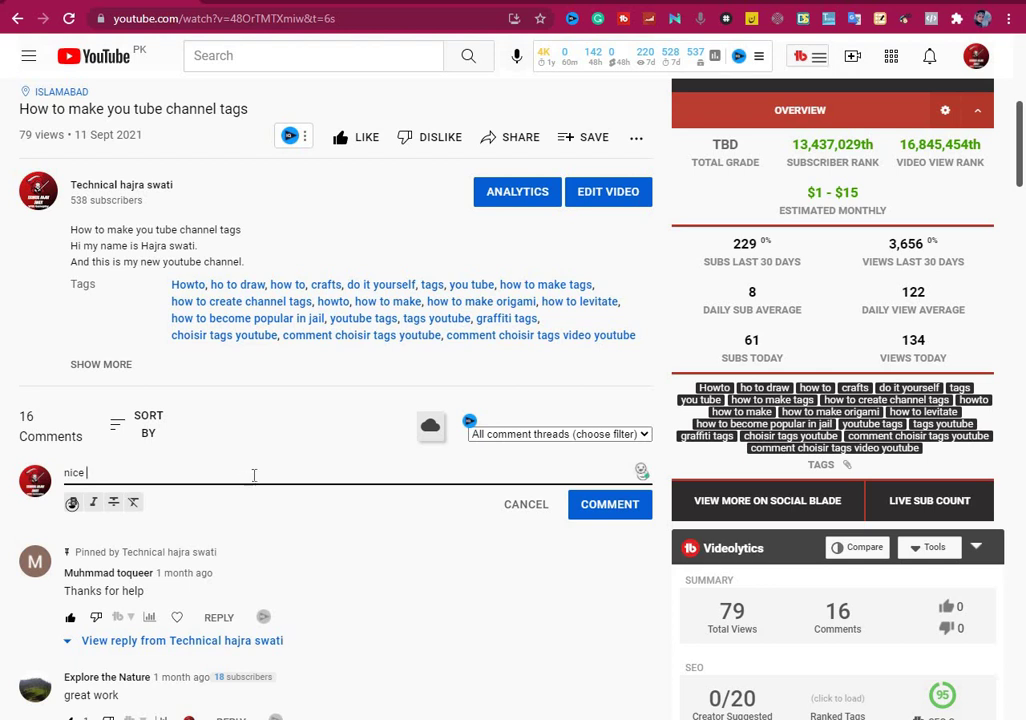
- Add the misspelled word "guod" after "nice" in the comment and accept Grammarly's inline correction "good"
type("guod")
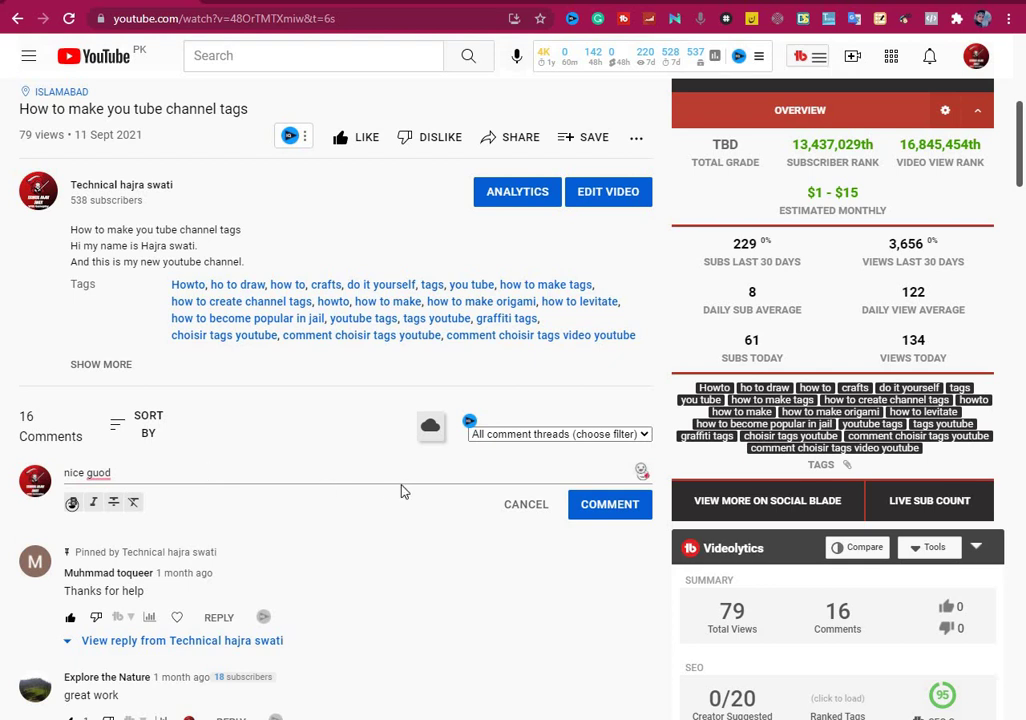
left_click(101, 476)
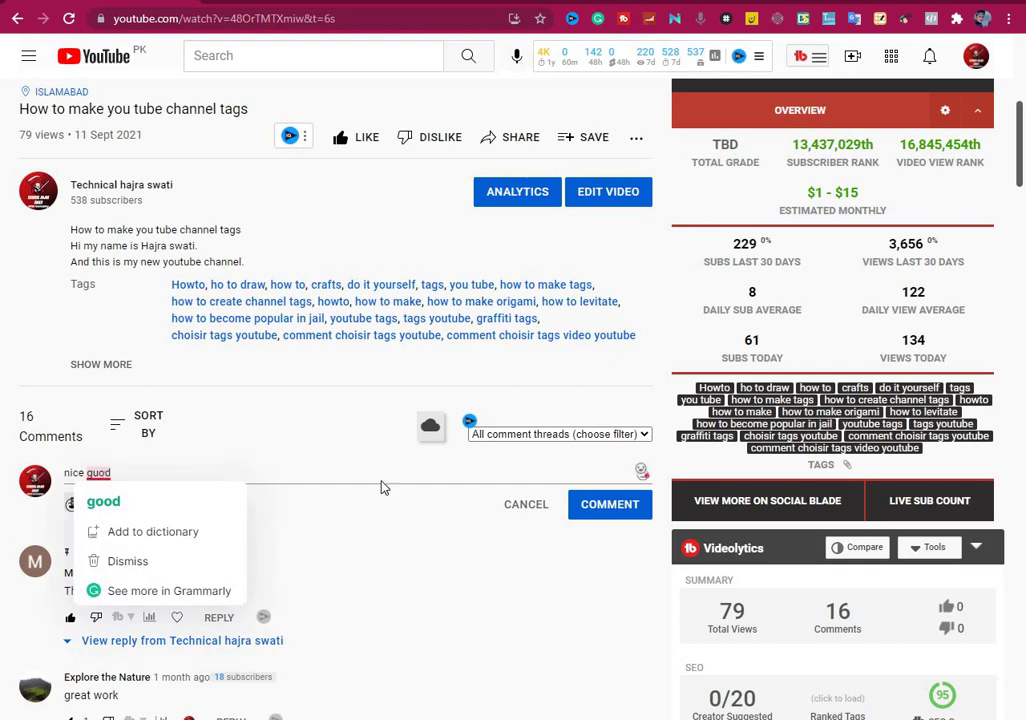
left_click(101, 476)
left_click(142, 508)
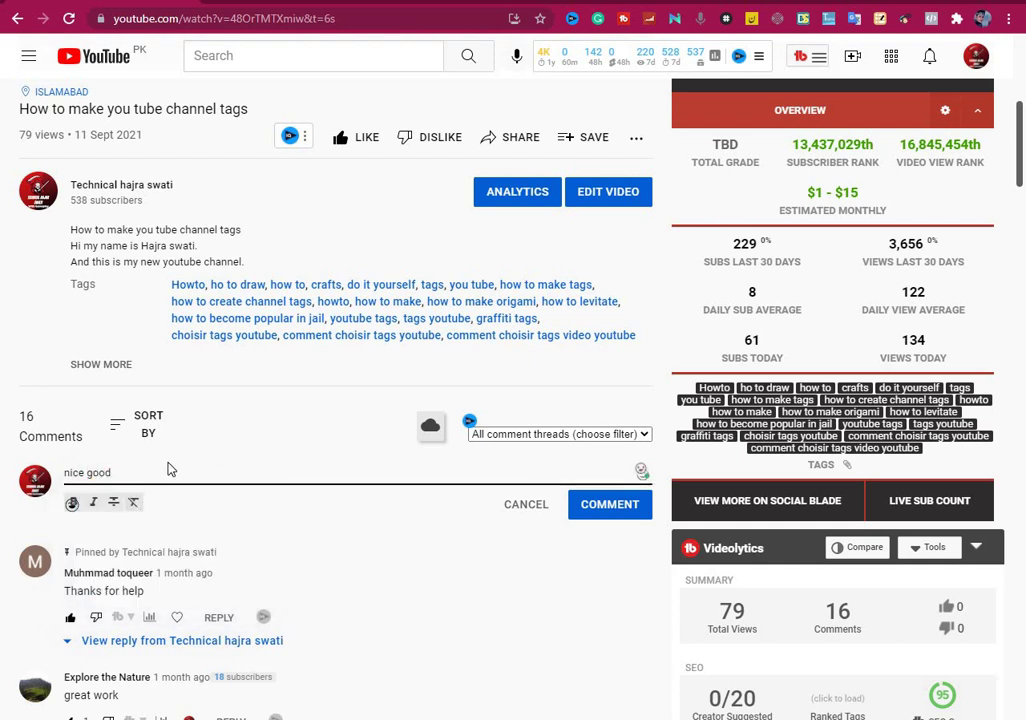
- Delete all the text of the draft comment
key("BackSpace")
key("BackSpace")
key("BackSpace")
key("BackSpace")
key("BackSpace")
key("BackSpace")
key("BackSpace")
key("BackSpace")
key("BackSpace")
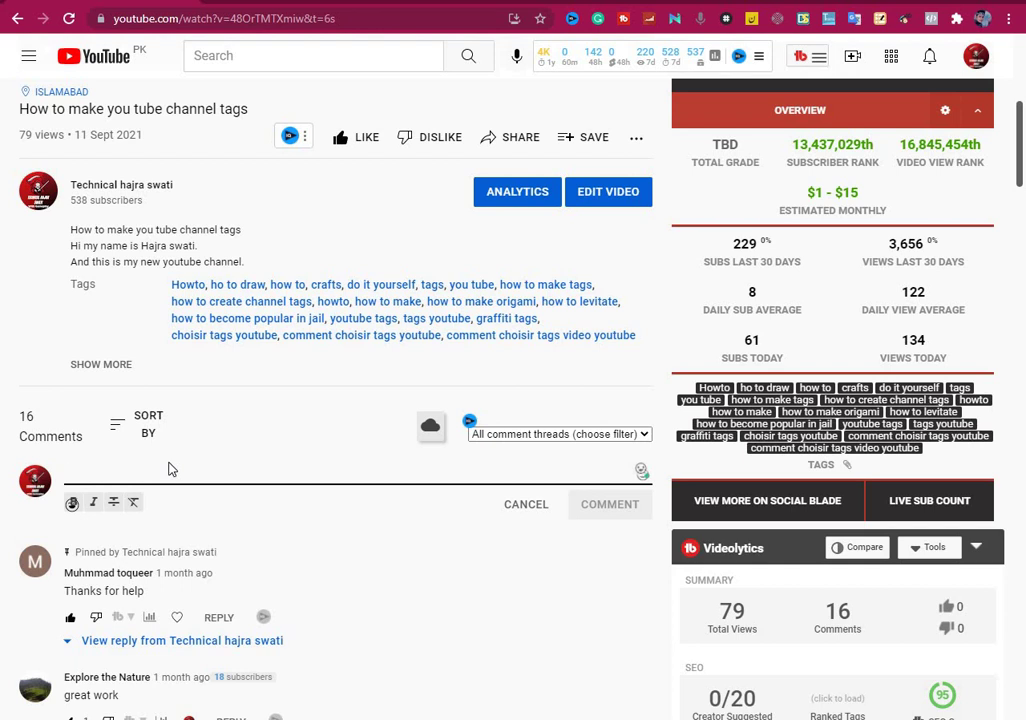